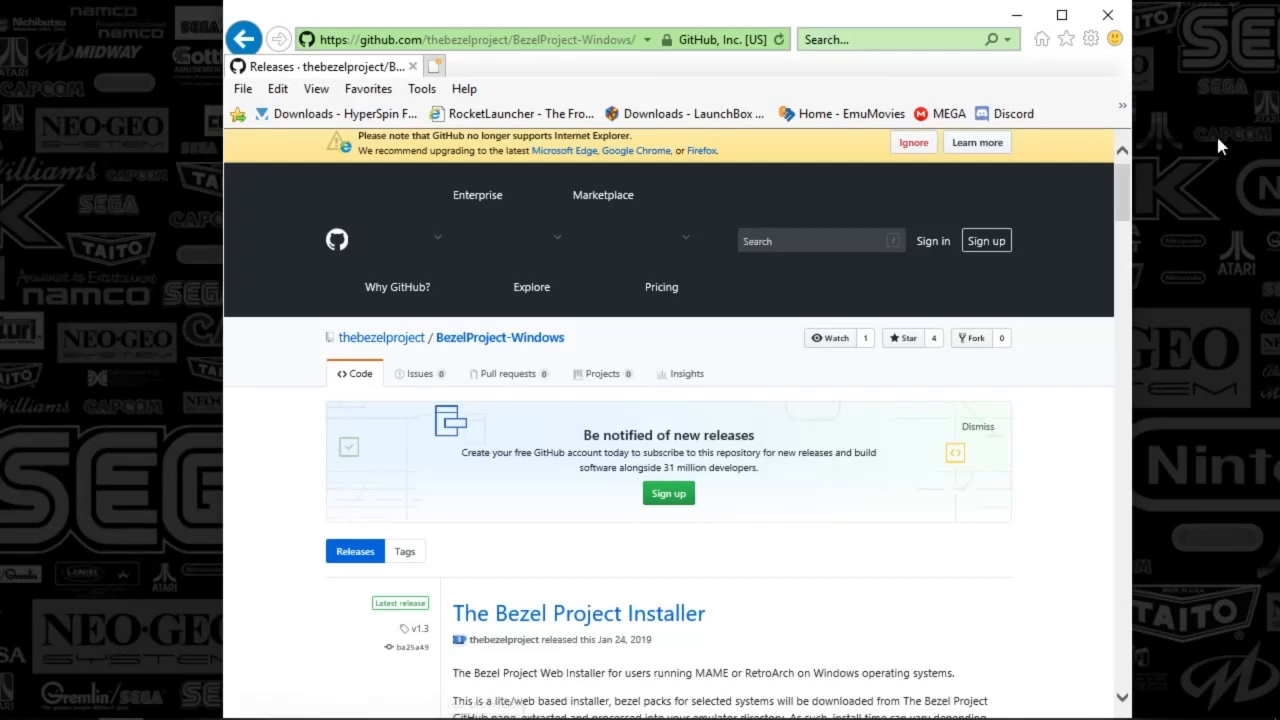
{"action": "left_click_drag", "start_coordinate": [1120, 201], "coordinate": [1121, 207]}
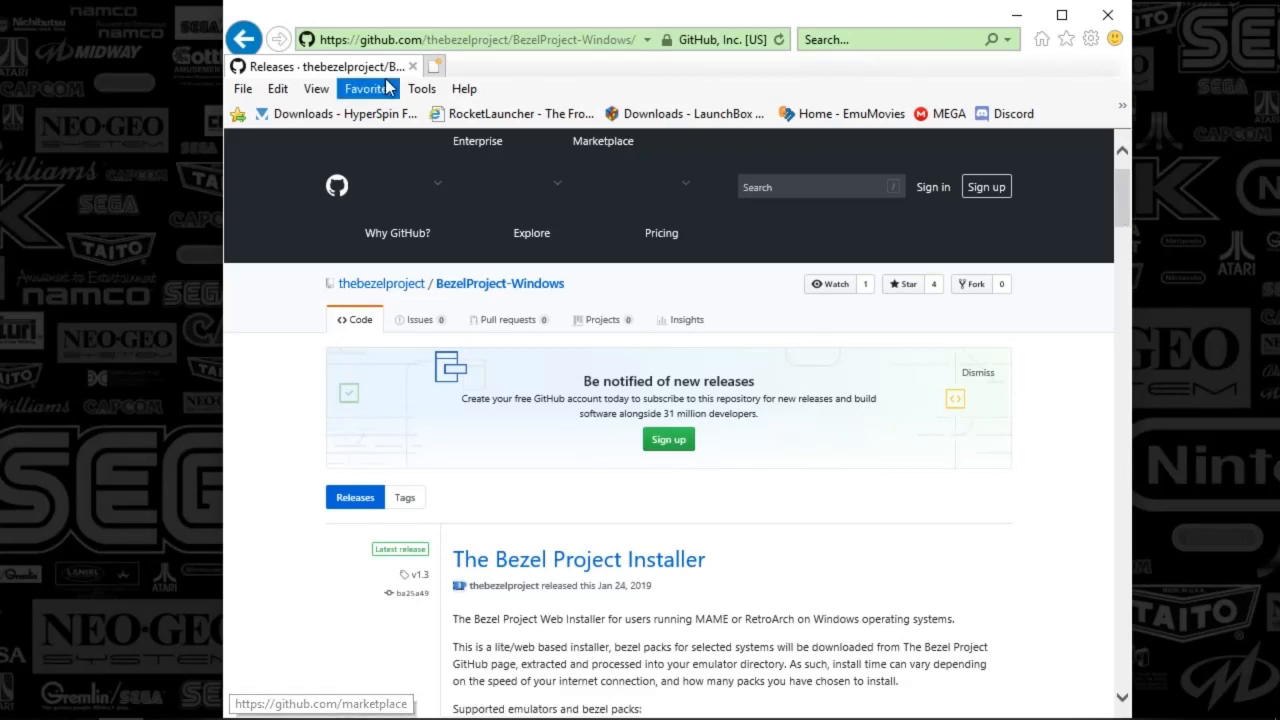
{"action": "left_click_drag", "start_coordinate": [1122, 205], "coordinate": [1122, 220]}
{"action": "left_click_drag", "start_coordinate": [1120, 218], "coordinate": [1121, 248]}
{"action": "left_click_drag", "start_coordinate": [1122, 257], "coordinate": [1122, 150]}
Widen the browser window, then launch FileZilla and dismiss its update notice.
{"action": "left_click_drag", "start_coordinate": [222, 171], "coordinate": [135, 171]}
{"action": "left_click_drag", "start_coordinate": [1122, 190], "coordinate": [1128, 225]}
{"action": "left_click_drag", "start_coordinate": [1121, 209], "coordinate": [1121, 217]}
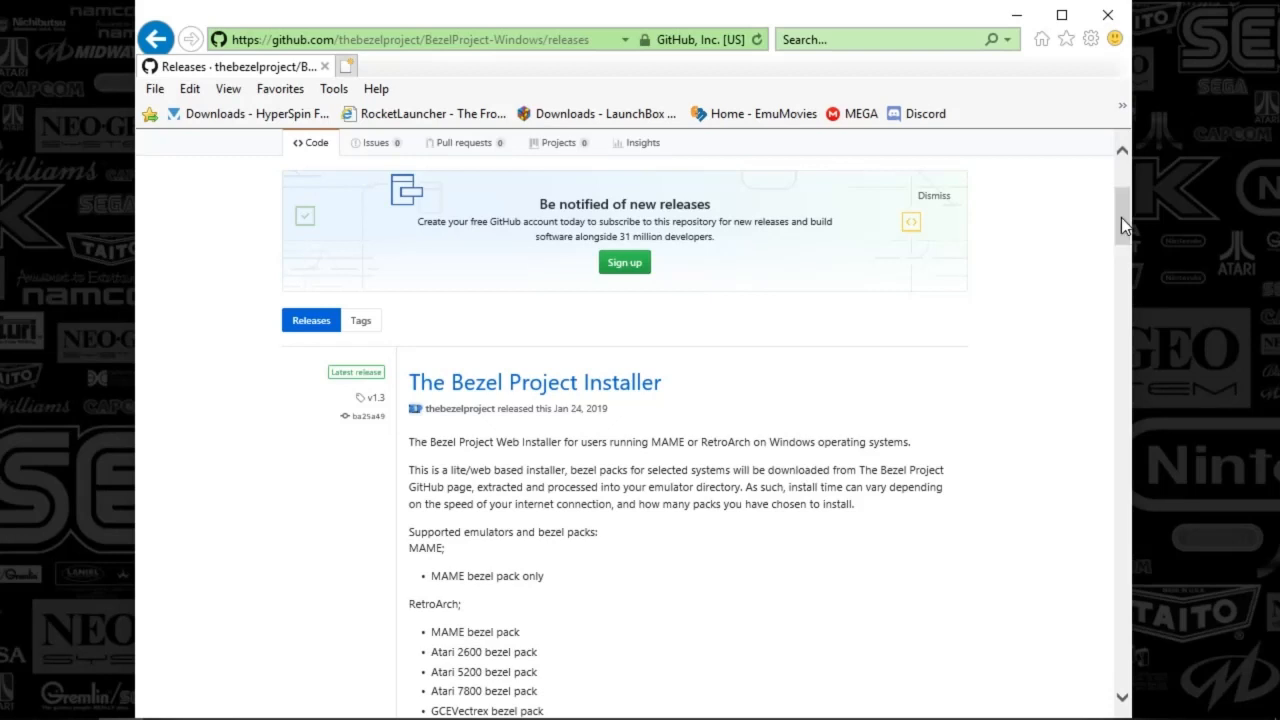
{"action": "mouse_move", "coordinate": [640, 715]}
{"action": "left_click", "coordinate": [650, 700]}
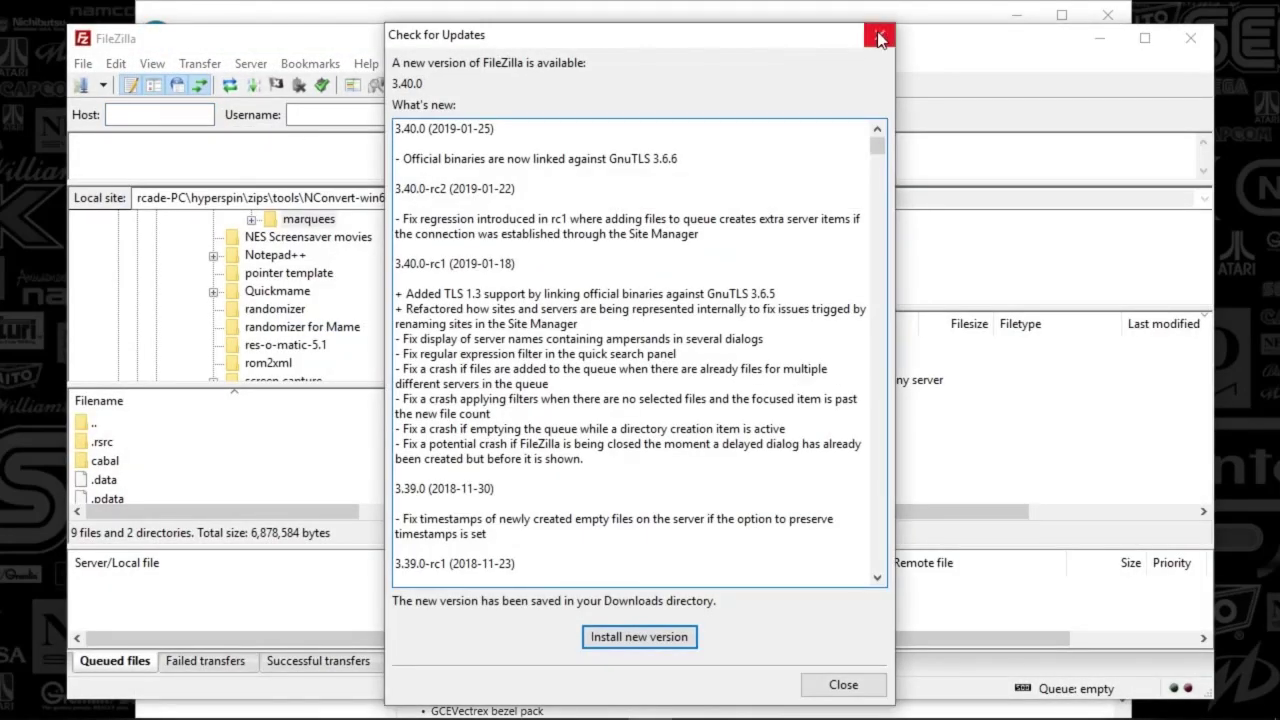
{"action": "left_click", "coordinate": [888, 36]}
Connect to the EmuMovies file server through the Site Manager.
{"action": "left_click", "coordinate": [83, 63]}
{"action": "left_click", "coordinate": [140, 87]}
{"action": "left_click", "coordinate": [675, 567]}
Expand the remote tree through Official > Ninja2bseen's Dojo > Hyperspin > RocketLauncher.
{"action": "left_click_drag", "start_coordinate": [574, 312], "coordinate": [578, 360]}
{"action": "left_click", "coordinate": [537, 219]}
{"action": "left_click", "coordinate": [600, 237]}
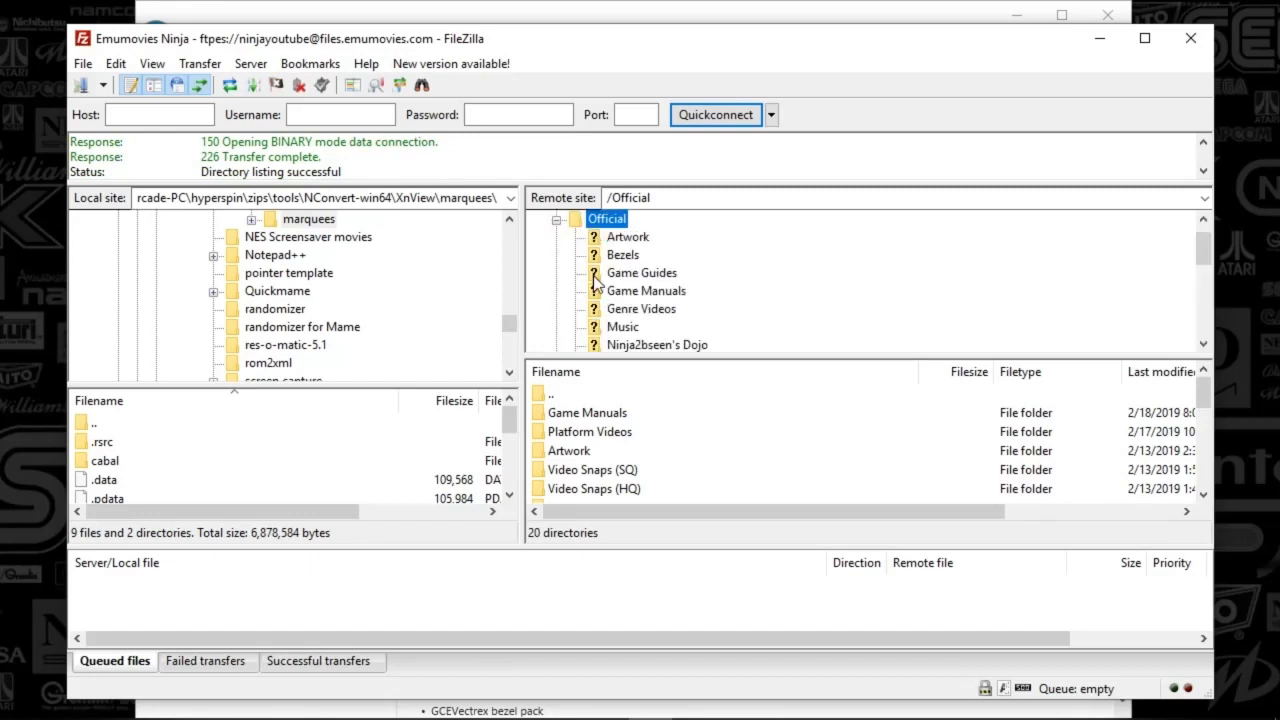
{"action": "left_click", "coordinate": [600, 345]}
{"action": "left_click", "coordinate": [652, 345]}
{"action": "left_click", "coordinate": [680, 327]}
{"action": "left_click", "coordinate": [613, 327]}
Open Media > Bezels and sort the bezel packs by file name ascending.
{"action": "left_click", "coordinate": [680, 344]}
{"action": "left_click", "coordinate": [632, 272]}
{"action": "left_click", "coordinate": [695, 309]}
{"action": "left_click_drag", "start_coordinate": [646, 390], "coordinate": [646, 290]}
{"action": "left_click", "coordinate": [617, 308]}
{"action": "left_click", "coordinate": [641, 303]}
{"action": "mouse_move", "coordinate": [1200, 338]}
{"action": "left_mouse_down"}
{"action": "mouse_move", "coordinate": [1190, 460]}
{"action": "mouse_move", "coordinate": [1195, 320]}
{"action": "left_mouse_up"}
Enlarge the remote tree and highlight RocketLauncher within the remote folder path.
{"action": "left_click", "coordinate": [797, 562]}
{"action": "left_click_drag", "start_coordinate": [703, 289], "coordinate": [733, 402]}
{"action": "left_click", "coordinate": [1205, 219]}
{"action": "left_click", "coordinate": [773, 197]}
{"action": "left_click_drag", "start_coordinate": [822, 197], "coordinate": [944, 197]}
{"action": "left_click_drag", "start_coordinate": [993, 55], "coordinate": [977, 57]}
Minimize FileZilla and highlight the MAME bezel pack entry in the release notes.
{"action": "left_click", "coordinate": [1080, 37]}
{"action": "left_click_drag", "start_coordinate": [1119, 227], "coordinate": [1126, 266]}
{"action": "left_click_drag", "start_coordinate": [428, 309], "coordinate": [562, 645]}
{"action": "left_click_drag", "start_coordinate": [432, 308], "coordinate": [523, 312]}
{"action": "left_click_drag", "start_coordinate": [1122, 262], "coordinate": [1128, 364]}
Bring up the Bezel Project installer and advance past its welcome page to the components list.
{"action": "left_click", "coordinate": [1017, 16]}
{"action": "left_click", "coordinate": [1090, 700]}
{"action": "left_click_drag", "start_coordinate": [652, 190], "coordinate": [640, 168]}
{"action": "left_click", "coordinate": [748, 512]}
{"action": "left_click", "coordinate": [750, 513]}
Uncheck the MAME and RetroArch components, select only the MegaDrive bezel pack and continue.
{"action": "left_click", "coordinate": [588, 318]}
{"action": "left_click", "coordinate": [588, 350]}
{"action": "mouse_move", "coordinate": [693, 348]}
{"action": "left_mouse_down"}
{"action": "mouse_move", "coordinate": [697, 412]}
{"action": "mouse_move", "coordinate": [693, 340]}
{"action": "left_mouse_up"}
{"action": "left_click", "coordinate": [622, 350]}
{"action": "left_click_drag", "start_coordinate": [694, 345], "coordinate": [695, 380]}
{"action": "left_click", "coordinate": [607, 366]}
{"action": "left_click", "coordinate": [742, 509]}
Browse from This PC through C: and Desktop to the RetroArch folder as install location.
{"action": "left_click", "coordinate": [767, 389]}
{"action": "left_click", "coordinate": [504, 375]}
{"action": "scroll", "coordinate": [600, 380], "scroll_direction": "down", "scroll_amount": 3}
{"action": "double_click", "coordinate": [575, 314]}
{"action": "mouse_move", "coordinate": [777, 361]}
{"action": "left_mouse_down"}
{"action": "mouse_move", "coordinate": [778, 385]}
{"action": "mouse_move", "coordinate": [773, 340]}
{"action": "left_mouse_up"}
{"action": "double_click", "coordinate": [577, 294]}
{"action": "double_click", "coordinate": [601, 354]}
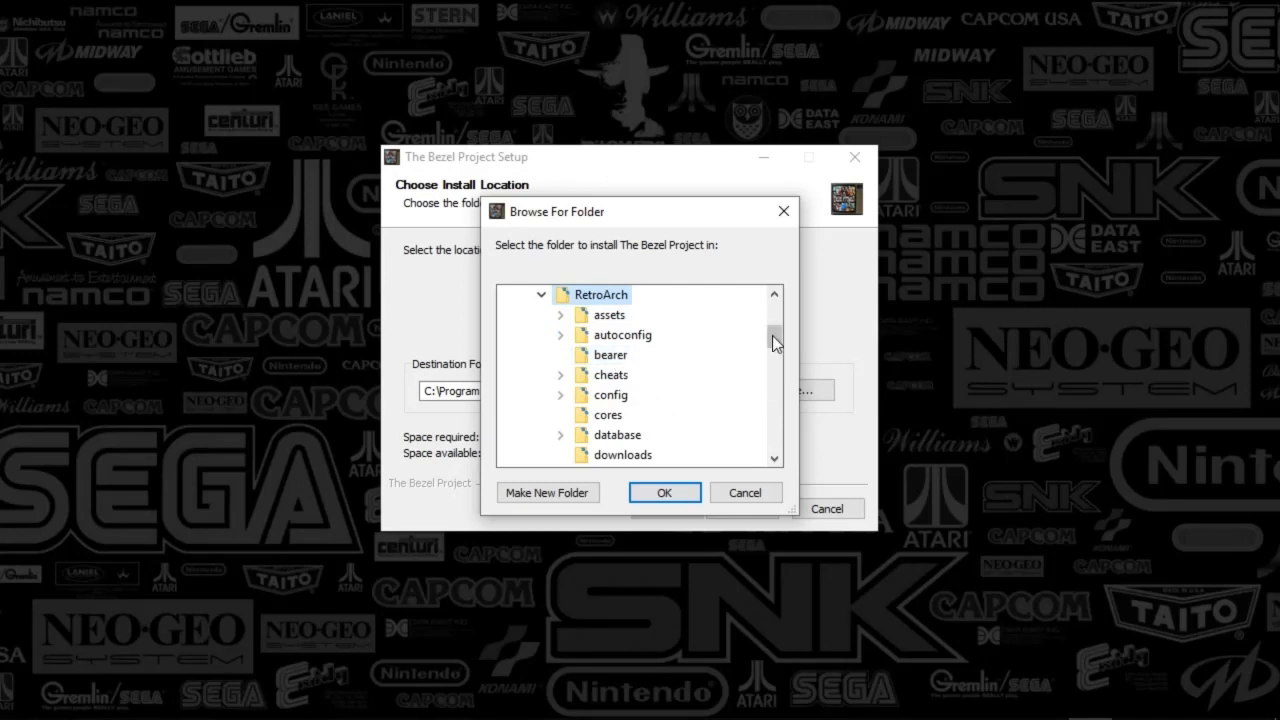
Confirm RetroArch as the install destination and start installing the bezels.
{"action": "left_click_drag", "start_coordinate": [670, 226], "coordinate": [940, 215]}
{"action": "mouse_move", "coordinate": [1044, 322]}
{"action": "left_mouse_down"}
{"action": "mouse_move", "coordinate": [1046, 373]}
{"action": "mouse_move", "coordinate": [1046, 321]}
{"action": "left_mouse_up"}
{"action": "left_click", "coordinate": [935, 485]}
{"action": "left_click", "coordinate": [742, 509]}
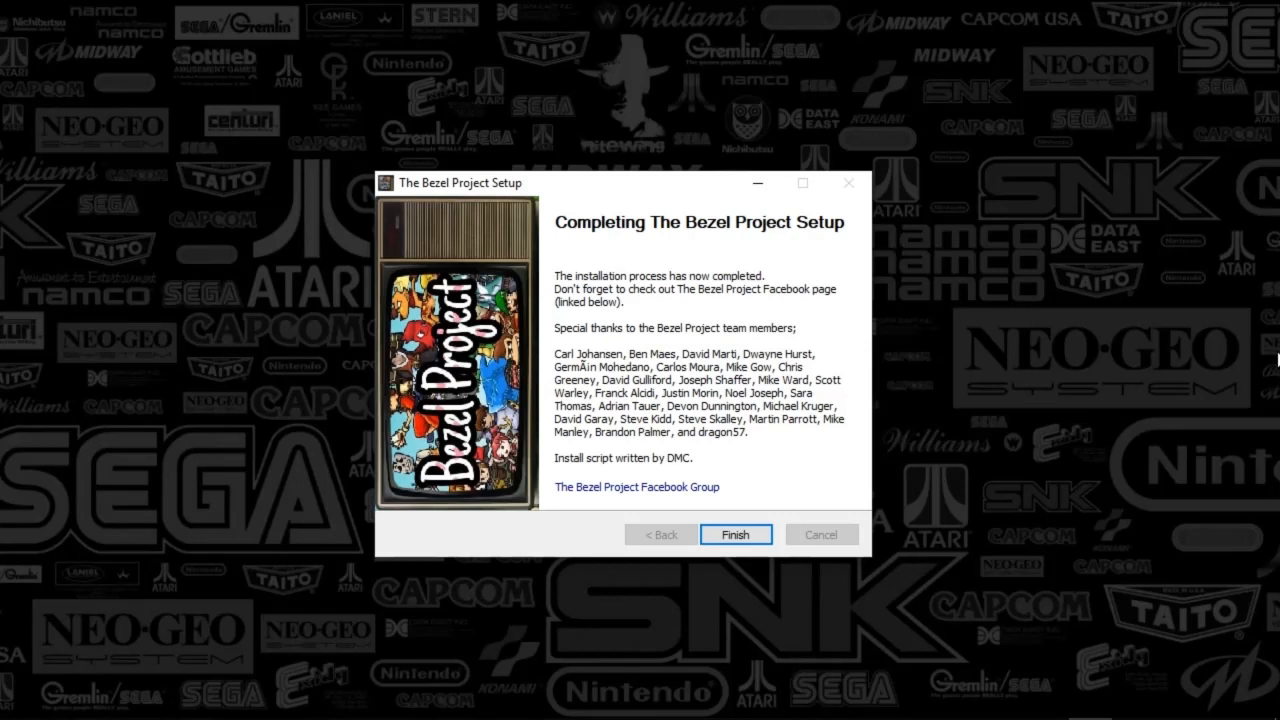
Finish the setup, then preview Sega-Mega-Drive.png in the RetroArch overlays folder.
{"action": "left_click", "coordinate": [736, 535]}
{"action": "left_click", "coordinate": [1042, 700]}
{"action": "left_click_drag", "start_coordinate": [662, 73], "coordinate": [641, 76]}
{"action": "left_click", "coordinate": [448, 492]}
{"action": "key", "text": "Return"}
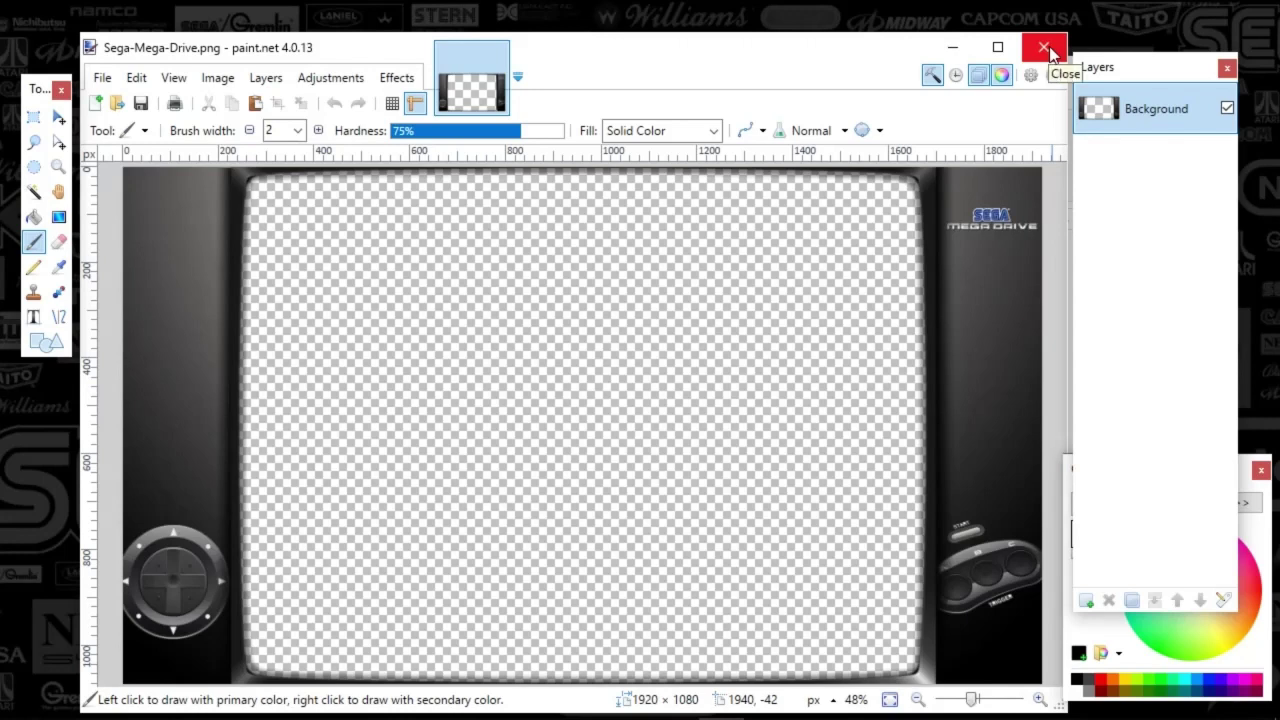
{"action": "left_click", "coordinate": [1046, 47]}
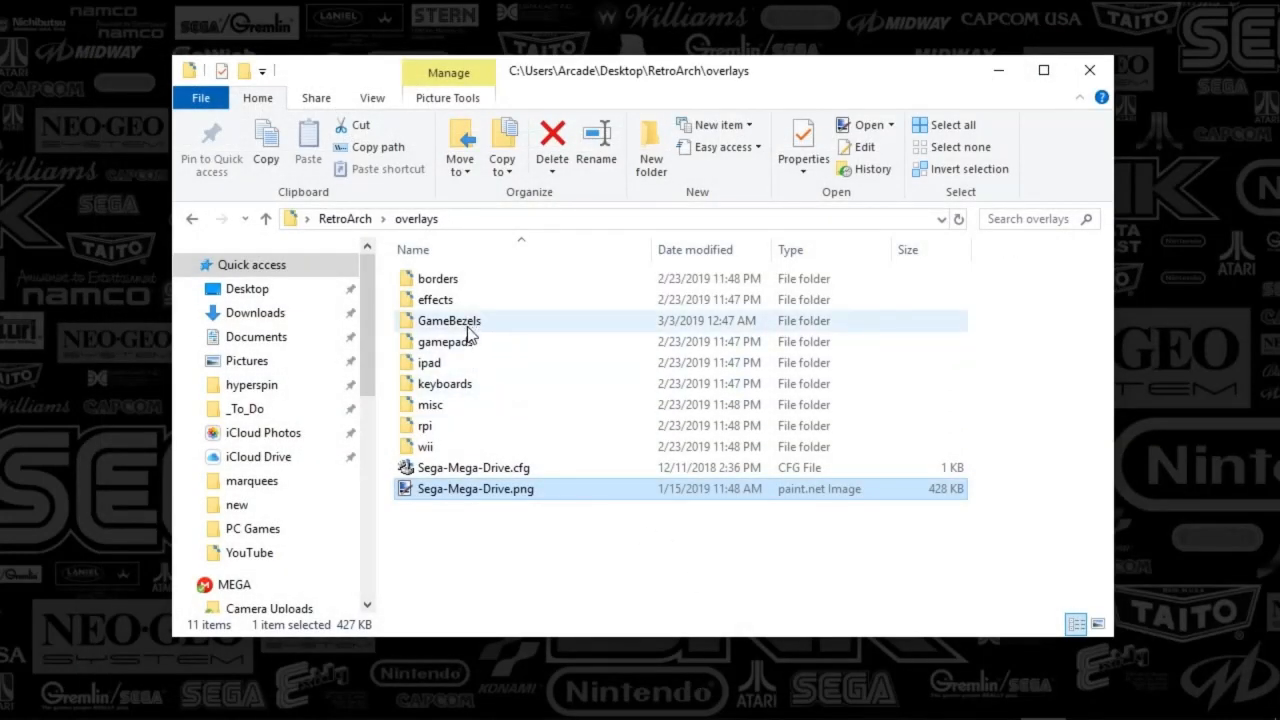
Open the GameBezels > Megadrive folder of game bezels.
{"action": "double_click", "coordinate": [440, 321]}
{"action": "double_click", "coordinate": [440, 280]}
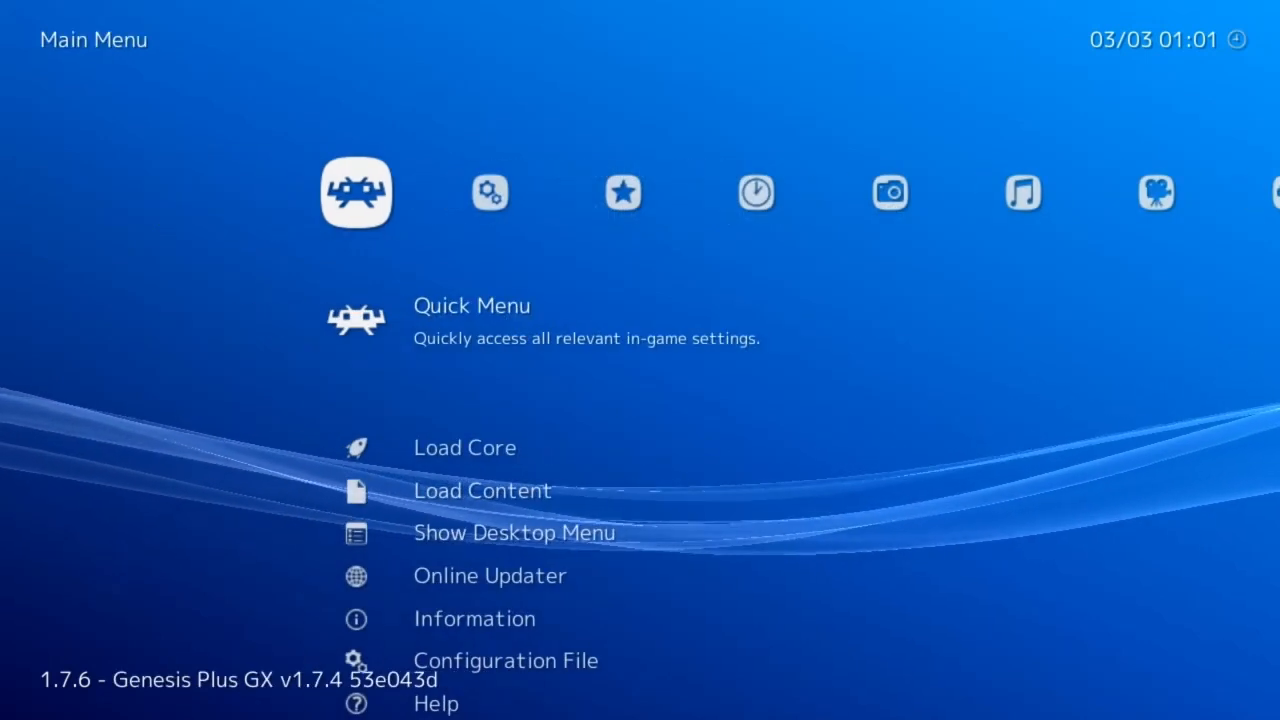
Go to Settings > Drivers and bring up the list of video drivers.
{"action": "key", "text": "Right"}
{"action": "key", "text": "Left"}
{"action": "key", "text": "Right"}
{"action": "key", "text": "Return"}
{"action": "key", "text": "Down"}
{"action": "key", "text": "Down"}
{"action": "key", "text": "Return"}
Choose d3d11 as the video driver and back out to browse the menu categories.
{"action": "key", "text": "Down"}
{"action": "key", "text": "Down"}
{"action": "key", "text": "Down"}
{"action": "key", "text": "Down"}
{"action": "key", "text": "Down"}
{"action": "key", "text": "Up"}
{"action": "key", "text": "Down"}
{"action": "key", "text": "Down"}
{"action": "key", "text": "Up"}
{"action": "key", "text": "Return"}
{"action": "key", "text": "BackSpace"}
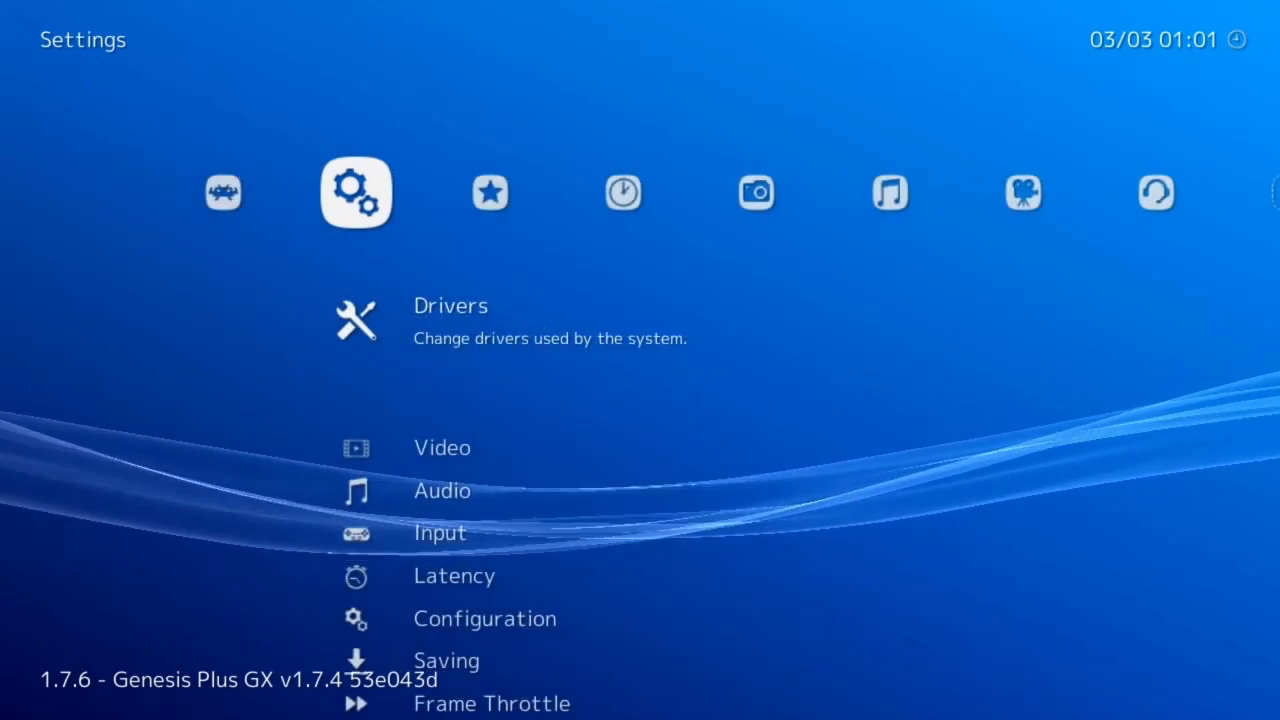
{"action": "key", "text": "Right"}
{"action": "key", "text": "Right"}
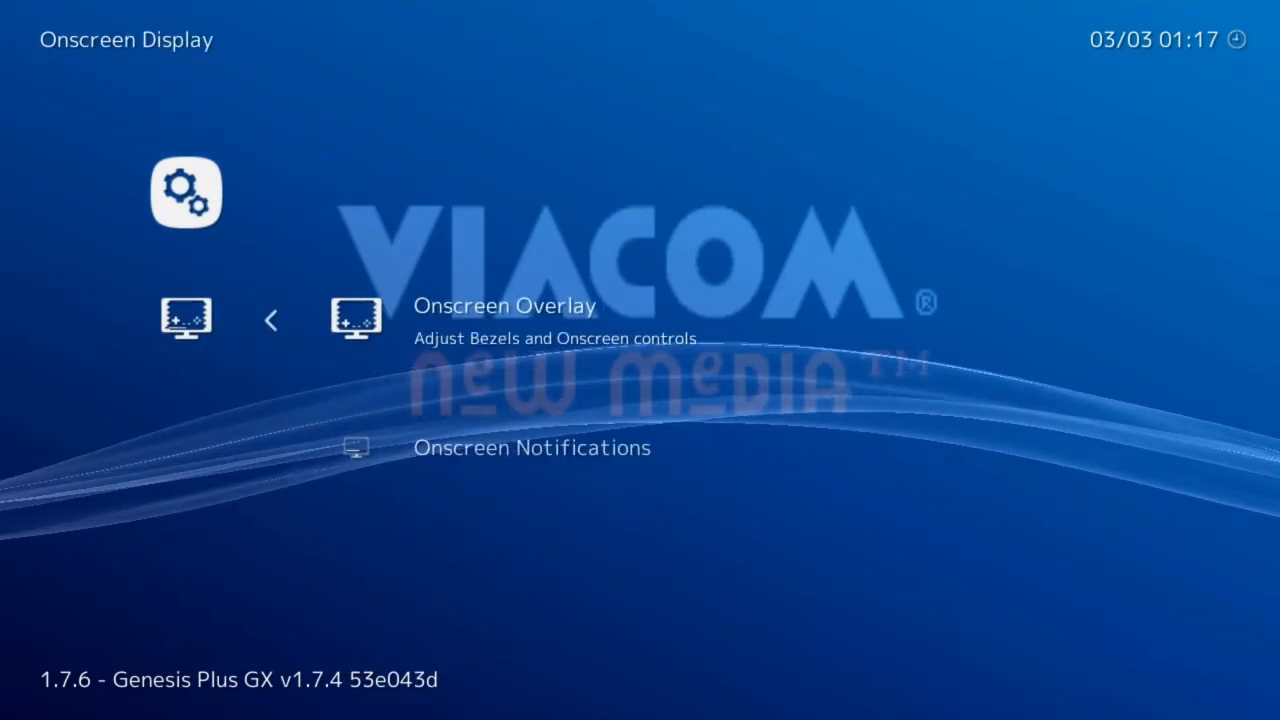
Turn Display Overlay ON under Onscreen Display > Onscreen Overlay.
{"action": "key", "text": "Return"}
{"action": "key", "text": "Return"}
Review the hide-overlay-in-menu and show-inputs-on-overlay options without changing them.
{"action": "key", "text": "Down"}
{"action": "key", "text": "Down"}
{"action": "key", "text": "Up"}
{"action": "key", "text": "Return"}
{"action": "key", "text": "Return"}
Back out of the overlay options to the main Settings list.
{"action": "key", "text": "BackSpace"}
{"action": "key", "text": "BackSpace"}
{"action": "key", "text": "Up"}
{"action": "key", "text": "Up"}
{"action": "key", "text": "Up"}
{"action": "key", "text": "Up"}
{"action": "key", "text": "Up"}
{"action": "key", "text": "Up"}
{"action": "key", "text": "Up"}
{"action": "key", "text": "Up"}
{"action": "key", "text": "Right"}
{"action": "key", "text": "Left"}
Move down into the Video settings toward the monitor index option.
{"action": "key", "text": "Down"}
{"action": "key", "text": "Return"}
{"action": "key", "text": "Down"}
{"action": "key", "text": "Down"}
{"action": "key", "text": "Down"}
{"action": "key", "text": "Down"}
{"action": "key", "text": "Down"}
{"action": "key", "text": "Down"}
{"action": "key", "text": "Down"}
{"action": "key", "text": "Down"}
{"action": "key", "text": "Down"}
{"action": "key", "text": "Up"}
{"action": "key", "text": "Down"}
Cycle the Aspect Ratio setting through presets toward Custom.
{"action": "key", "text": "Right"}
{"action": "key", "text": "Right"}
{"action": "key", "text": "Right"}
{"action": "key", "text": "Left"}
{"action": "key", "text": "Left"}
{"action": "key", "text": "Left"}
{"action": "key", "text": "Left"}
{"action": "key", "text": "Left"}
{"action": "key", "text": "Left"}
{"action": "key", "text": "Left"}
{"action": "key", "text": "Left"}
{"action": "key", "text": "Left"}
{"action": "key", "text": "Left"}
{"action": "key", "text": "Left"}
{"action": "key", "text": "Left"}
{"action": "key", "text": "Left"}
{"action": "key", "text": "Left"}
{"action": "key", "text": "Left"}
{"action": "key", "text": "Left"}
{"action": "key", "text": "Left"}
{"action": "key", "text": "Left"}
{"action": "key", "text": "Left"}
{"action": "key", "text": "Down"}
{"action": "key", "text": "Right"}
{"action": "key", "text": "Right"}
{"action": "key", "text": "Right"}
{"action": "key", "text": "Right"}
{"action": "key", "text": "Right"}
{"action": "key", "text": "Right"}
{"action": "key", "text": "Right"}
{"action": "key", "text": "Right"}
{"action": "key", "text": "Right"}
{"action": "key", "text": "Right"}
{"action": "key", "text": "Right"}
{"action": "key", "text": "Right"}
{"action": "key", "text": "Right"}
{"action": "key", "text": "Right"}
{"action": "key", "text": "Right"}
{"action": "key", "text": "Right"}
{"action": "key", "text": "Right"}
{"action": "key", "text": "Right"}
{"action": "key", "text": "Right"}
{"action": "key", "text": "Right"}
{"action": "key", "text": "Right"}
{"action": "key", "text": "Right"}
{"action": "key", "text": "Right"}
{"action": "key", "text": "Right"}
{"action": "key", "text": "Right"}
{"action": "key", "text": "Right"}
{"action": "key", "text": "Right"}
{"action": "key", "text": "Right"}
{"action": "key", "text": "Right"}
{"action": "key", "text": "Right"}
{"action": "key", "text": "Right"}
{"action": "key", "text": "Right"}
{"action": "key", "text": "Right"}
{"action": "key", "text": "Right"}
{"action": "key", "text": "Right"}
{"action": "key", "text": "Right"}
{"action": "key", "text": "Right"}
{"action": "key", "text": "Right"}
{"action": "key", "text": "Right"}
{"action": "key", "text": "Right"}
{"action": "key", "text": "Right"}
{"action": "key", "text": "Right"}
{"action": "key", "text": "Right"}
{"action": "key", "text": "Right"}
{"action": "key", "text": "Right"}
{"action": "key", "text": "Right"}
{"action": "key", "text": "Right"}
{"action": "key", "text": "Right"}
{"action": "key", "text": "Right"}
{"action": "key", "text": "Right"}
{"action": "key", "text": "Right"}
{"action": "key", "text": "Right"}
{"action": "key", "text": "Right"}
{"action": "key", "text": "Right"}
{"action": "key", "text": "Right"}
{"action": "key", "text": "Right"}
{"action": "key", "text": "Right"}
{"action": "key", "text": "Right"}
{"action": "key", "text": "Right"}
{"action": "key", "text": "Right"}
{"action": "key", "text": "Right"}
{"action": "key", "text": "Right"}
{"action": "key", "text": "Right"}
{"action": "key", "text": "Right"}
{"action": "key", "text": "Right"}
{"action": "key", "text": "Right"}
{"action": "key", "text": "Right"}
{"action": "key", "text": "Right"}
{"action": "key", "text": "Right"}
{"action": "key", "text": "Right"}
{"action": "key", "text": "Right"}
{"action": "key", "text": "Right"}
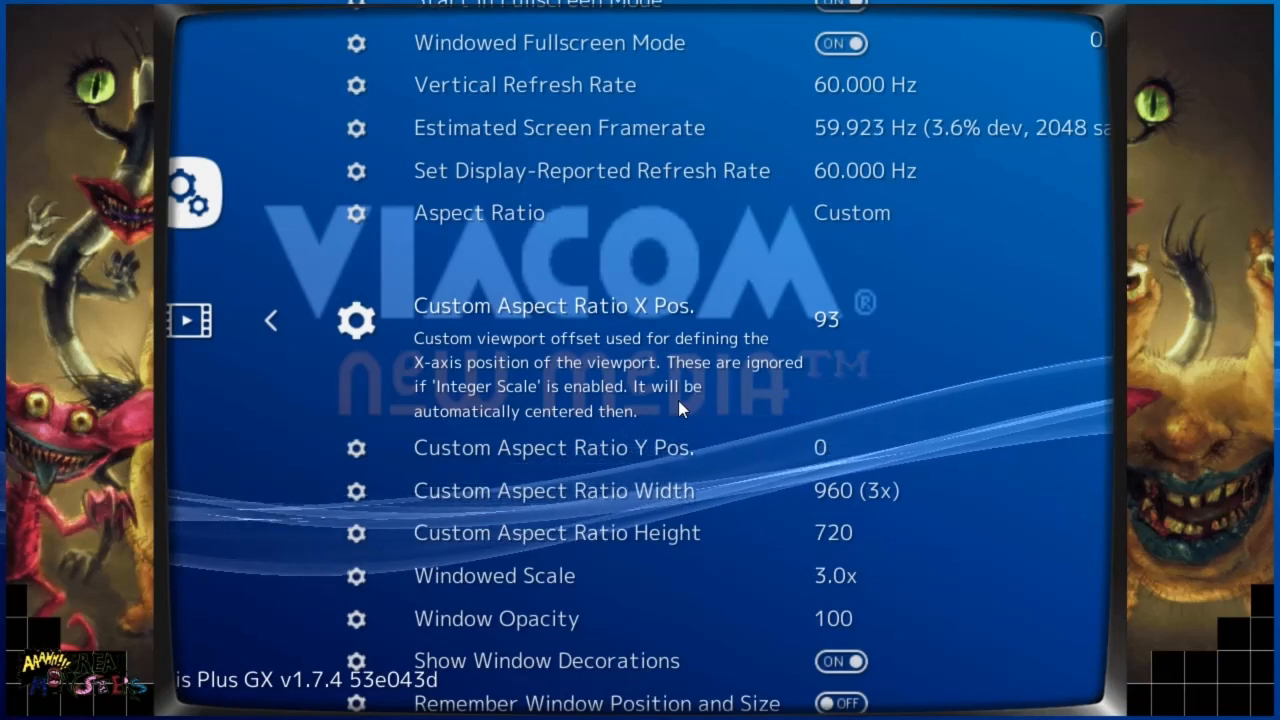
Lower the custom X position to 0 and set Aspect Ratio to Core provided.
{"action": "key", "text": "Left"}
{"action": "key", "text": "Left"}
{"action": "key", "text": "Left"}
{"action": "key", "text": "Left"}
{"action": "key", "text": "Left"}
{"action": "key", "text": "Left"}
{"action": "key", "text": "Left"}
{"action": "key", "text": "Left"}
{"action": "key", "text": "Left"}
{"action": "key", "text": "Left"}
{"action": "key", "text": "Left"}
{"action": "key", "text": "Left"}
{"action": "key", "text": "Left"}
{"action": "key", "text": "Left"}
{"action": "key", "text": "Left"}
{"action": "key", "text": "Left"}
{"action": "key", "text": "Left"}
{"action": "key", "text": "Left"}
{"action": "key", "text": "Left"}
{"action": "key", "text": "Left"}
{"action": "key", "text": "Left"}
{"action": "key", "text": "Left"}
{"action": "key", "text": "Left"}
{"action": "key", "text": "Left"}
{"action": "key", "text": "Left"}
{"action": "key", "text": "Left"}
{"action": "key", "text": "Left"}
{"action": "key", "text": "Left"}
{"action": "key", "text": "Left"}
{"action": "key", "text": "Left"}
{"action": "key", "text": "Left"}
{"action": "key", "text": "Left"}
{"action": "key", "text": "Left"}
{"action": "key", "text": "Left"}
{"action": "key", "text": "Left"}
{"action": "key", "text": "Left"}
{"action": "key", "text": "Left"}
{"action": "key", "text": "Left"}
{"action": "key", "text": "Left"}
{"action": "key", "text": "Left"}
{"action": "key", "text": "Left"}
{"action": "key", "text": "Left"}
{"action": "key", "text": "Left"}
{"action": "key", "text": "Left"}
{"action": "key", "text": "Left"}
{"action": "key", "text": "Left"}
{"action": "key", "text": "Left"}
{"action": "key", "text": "Left"}
{"action": "key", "text": "Left"}
{"action": "key", "text": "Left"}
{"action": "key", "text": "Left"}
{"action": "key", "text": "Left"}
{"action": "key", "text": "Left"}
{"action": "key", "text": "Left"}
{"action": "key", "text": "Left"}
{"action": "key", "text": "Left"}
{"action": "key", "text": "Left"}
{"action": "key", "text": "Left"}
{"action": "key", "text": "Left"}
{"action": "key", "text": "Left"}
{"action": "key", "text": "Left"}
{"action": "key", "text": "Left"}
{"action": "key", "text": "Left"}
{"action": "key", "text": "Left"}
{"action": "key", "text": "Left"}
{"action": "key", "text": "Left"}
{"action": "key", "text": "Left"}
{"action": "key", "text": "Left"}
{"action": "key", "text": "Left"}
{"action": "key", "text": "Left"}
{"action": "key", "text": "Left"}
{"action": "key", "text": "Left"}
{"action": "key", "text": "Left"}
{"action": "key", "text": "Left"}
{"action": "key", "text": "Left"}
{"action": "key", "text": "Up"}
{"action": "key", "text": "Right"}
{"action": "key", "text": "Up"}
{"action": "key", "text": "Up"}
{"action": "key", "text": "Up"}
{"action": "key", "text": "Up"}
{"action": "key", "text": "Up"}
{"action": "key", "text": "Up"}
{"action": "key", "text": "Up"}
Move down through the Video settings past monitor index and screen resolution.
{"action": "key", "text": "Down"}
{"action": "key", "text": "Up"}
{"action": "key", "text": "Up"}
{"action": "key", "text": "Down"}
{"action": "key", "text": "Down"}
{"action": "key", "text": "Down"}
{"action": "key", "text": "Down"}
{"action": "key", "text": "Down"}
{"action": "key", "text": "Down"}
{"action": "key", "text": "Down"}
{"action": "key", "text": "Down"}
{"action": "key", "text": "Down"}
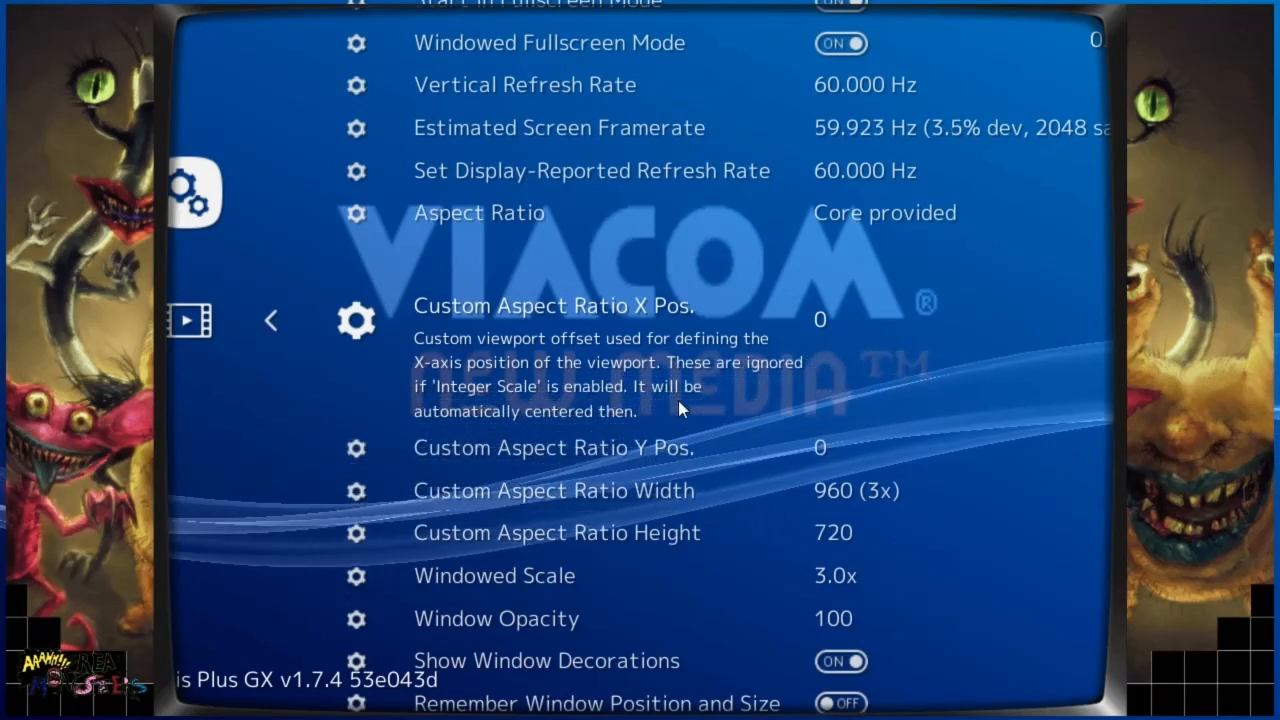